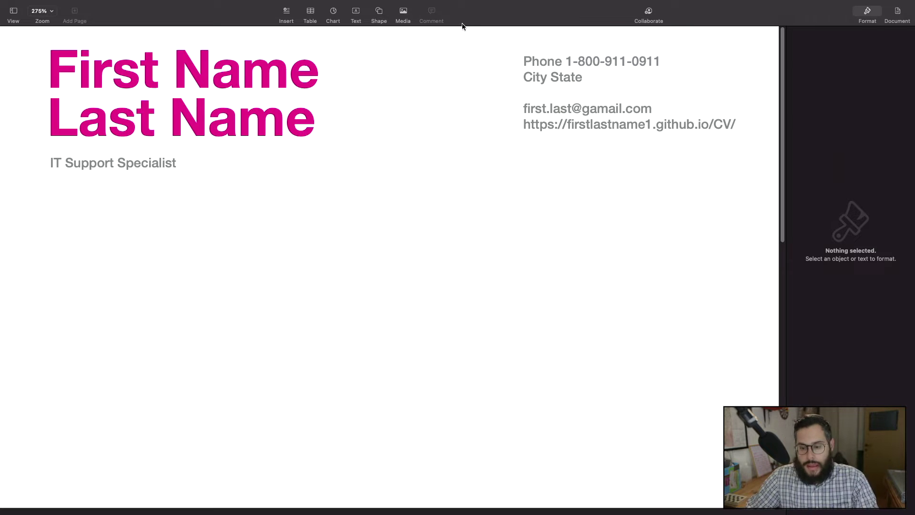
# Step: Replace the header's IT Support Specialist job title with 'IT Project'
pyautogui.click(183, 84)
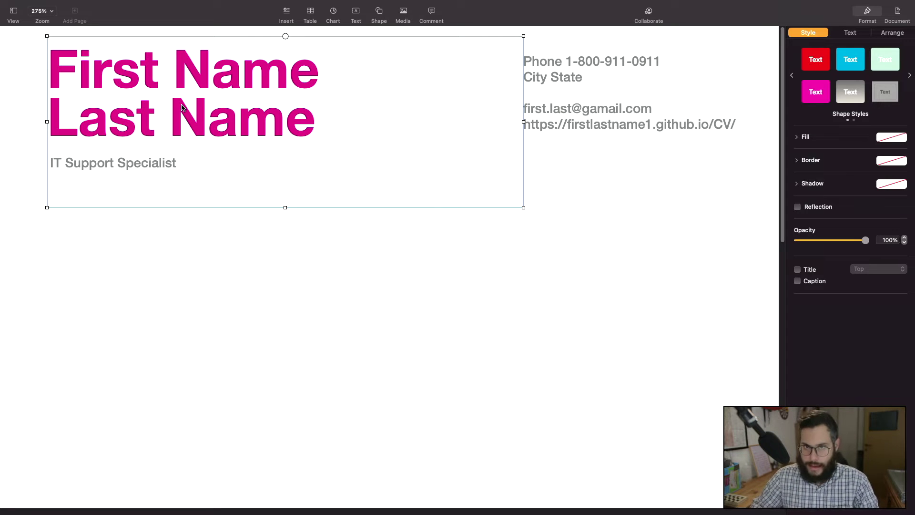
pyautogui.press('Escape')
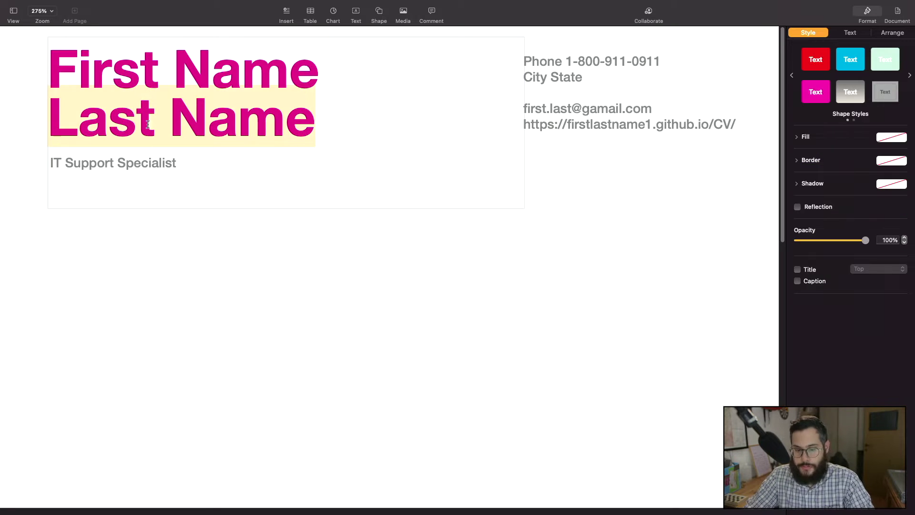
pyautogui.click(76, 170)
pyautogui.tripleClick(77, 170)
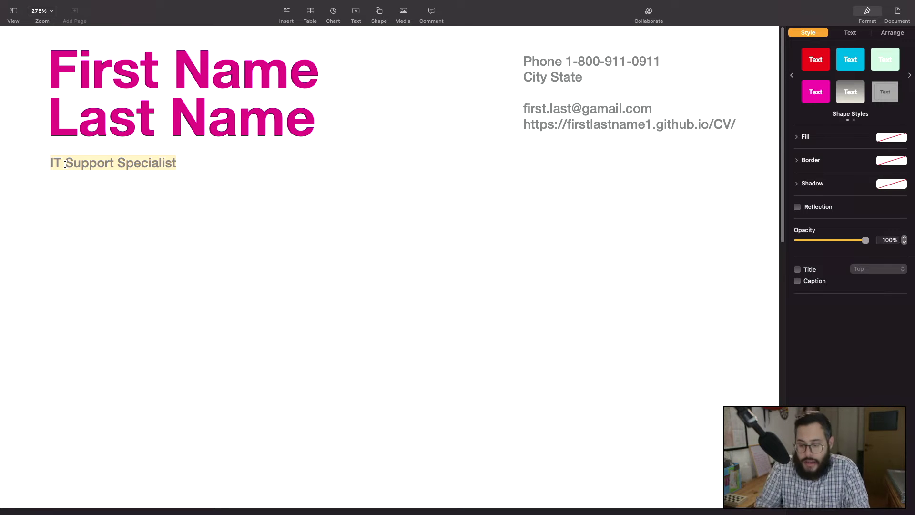
pyautogui.write('IT Projec')
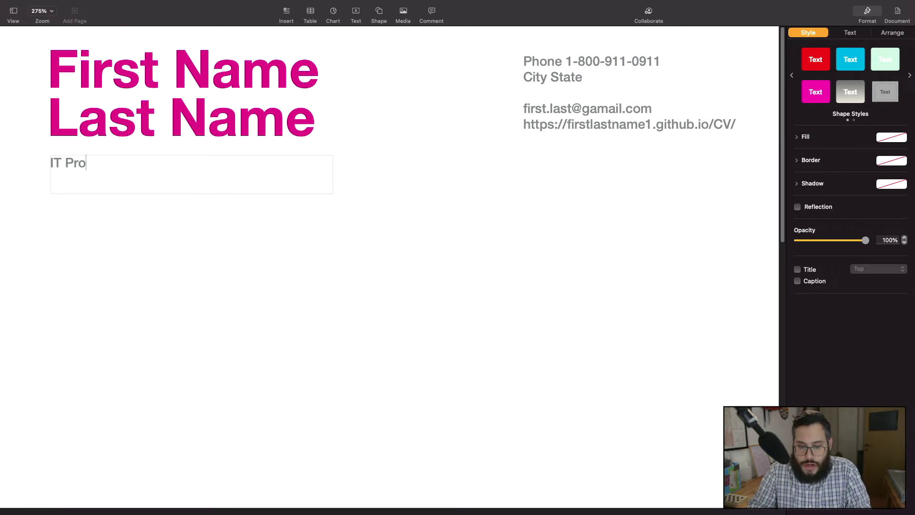
pyautogui.write('t')
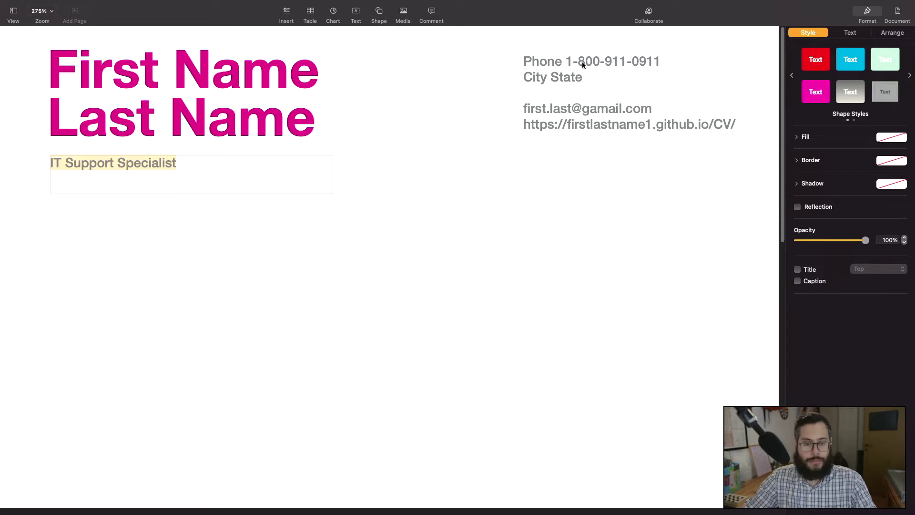
# Step: Review the phone, City State and web address lines, then add the Profile paragraph
pyautogui.click(584, 62)
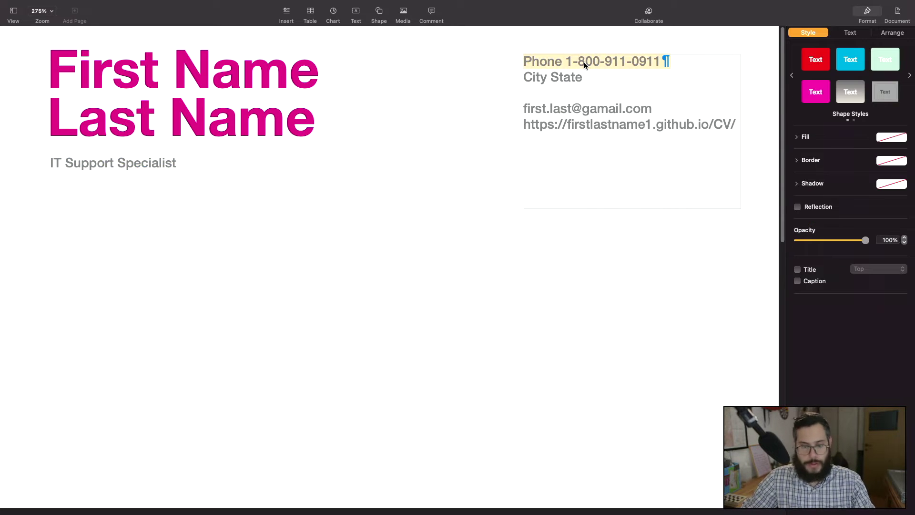
pyautogui.click(536, 76)
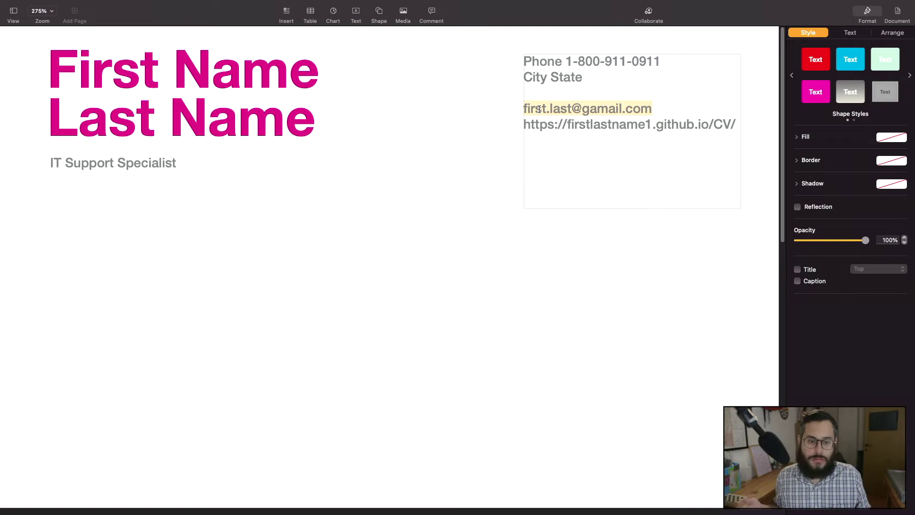
pyautogui.moveTo(746, 123); pyautogui.dragTo(513, 117)
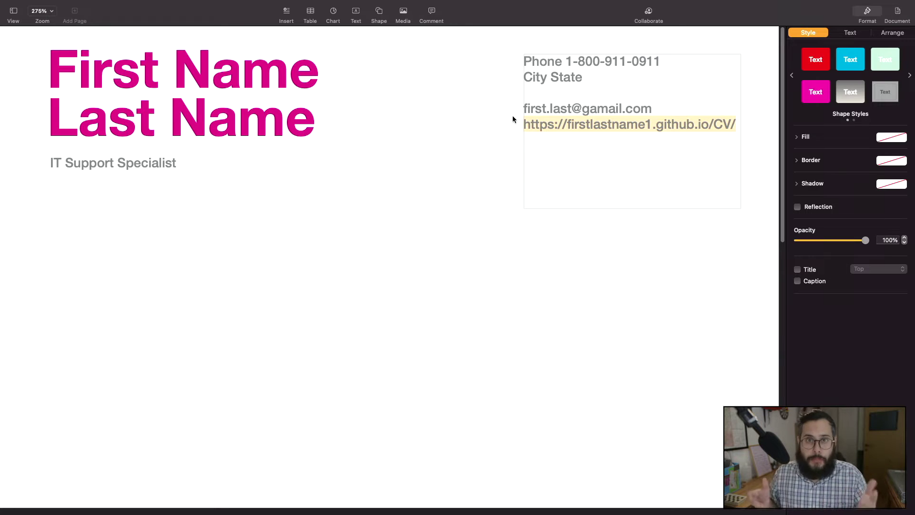
pyautogui.click(746, 144)
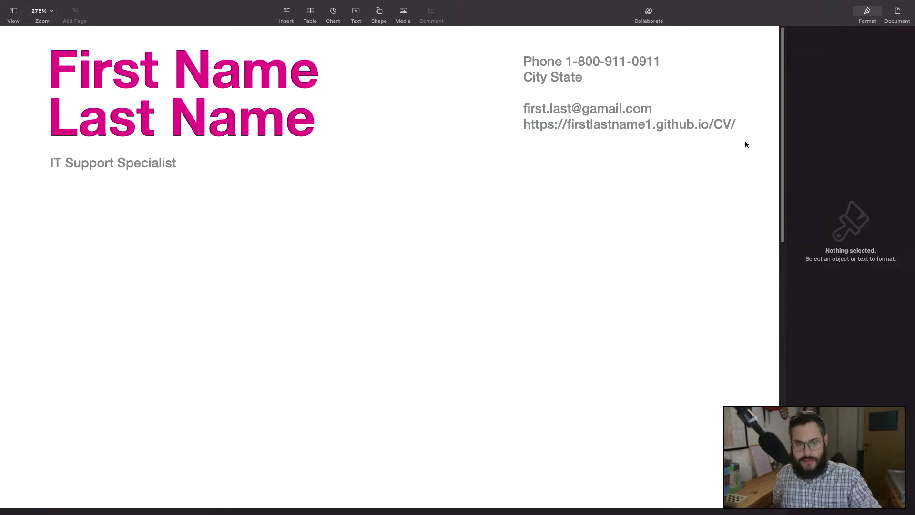
pyautogui.press('super+z')
pyautogui.press('super+z')
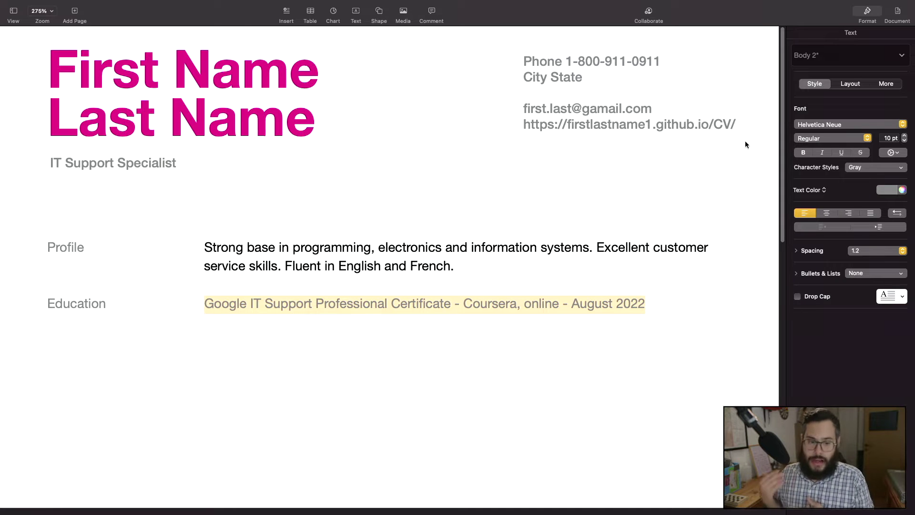
# Step: Paste the IT Skills row under Education and check its text, including Troubleshooting
pyautogui.write('Skills\tSubnetting, Troubleshooting hardware / software, OS (Windows, Linux, Mac), VMs, Networking, Software management, Customer service, Routing concepts, VPNs and proxies, Permissions, Package and software management, Process management, Resource monitoring, Systems administration, Configuration, Active Directory, OpenLDAP, Data management and recovery, IT security, Cryptology/encryption, Hashing, Network security')
pyautogui.click(214, 323)
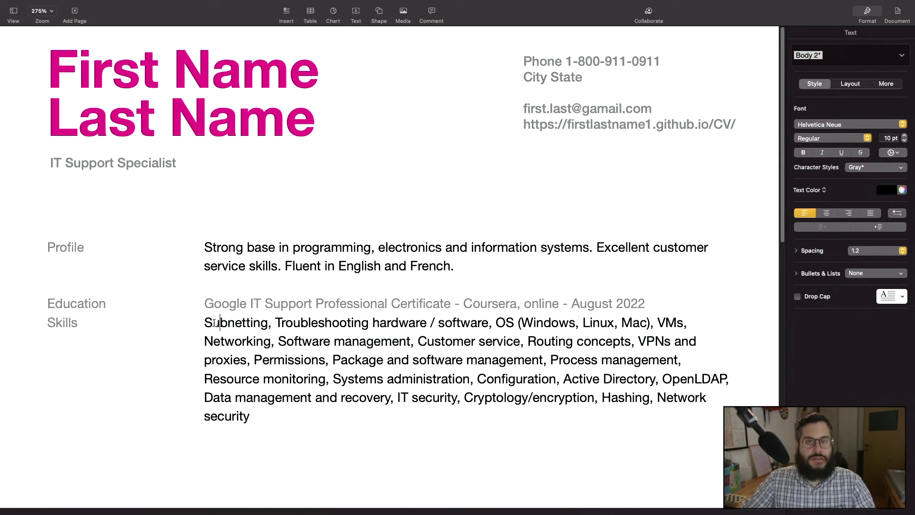
pyautogui.doubleClick(316, 323)
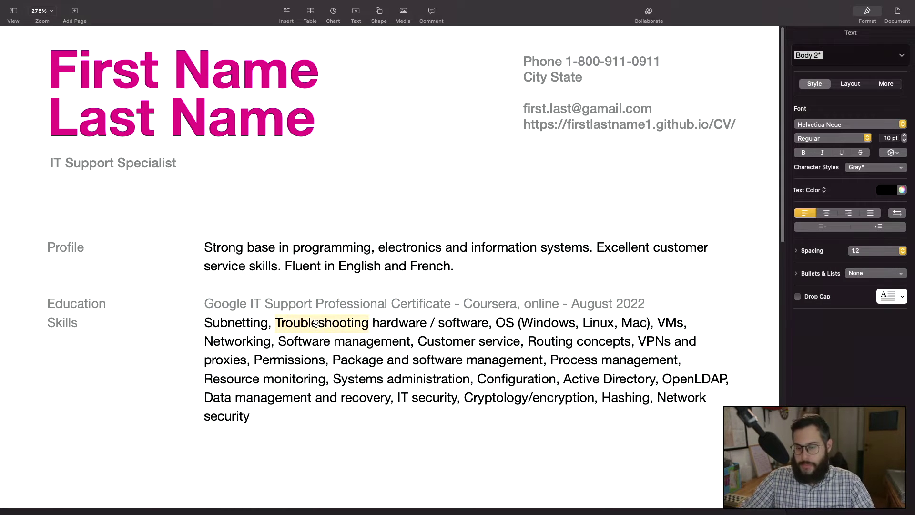
pyautogui.tripleClick(547, 328)
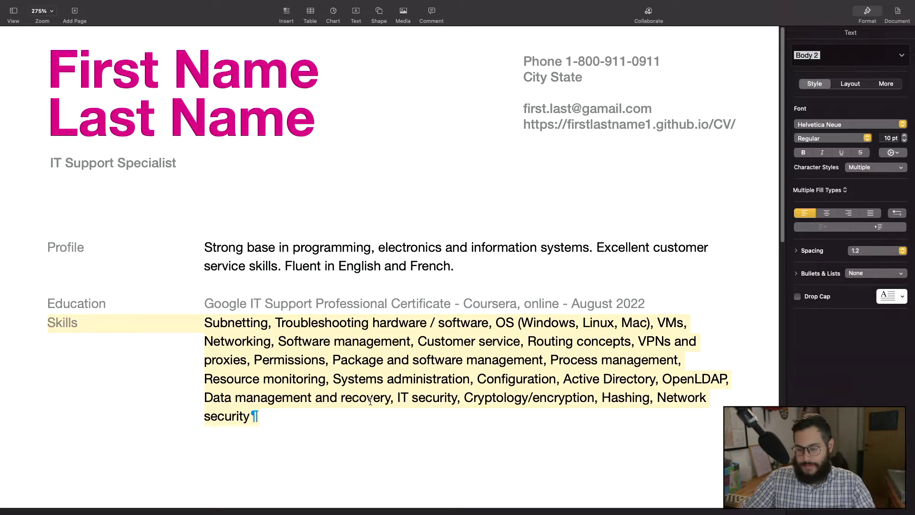
pyautogui.press('Right')
pyautogui.scroll(-5, 473, 234)
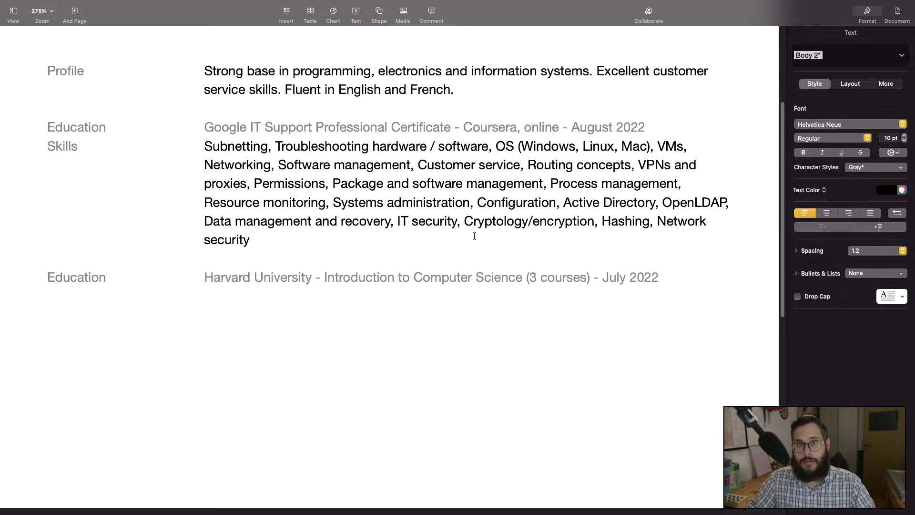
pyautogui.press('super+Tab')
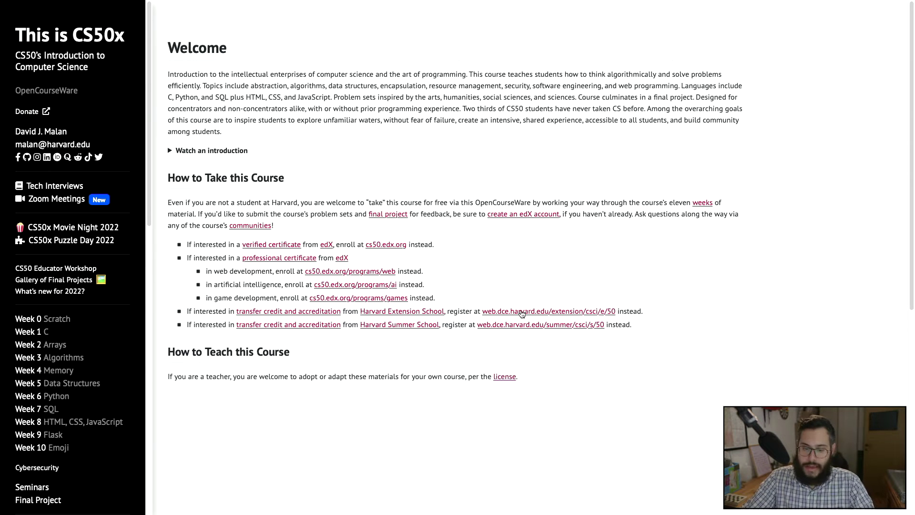
# Step: Select the Week 0 Scratch through Week 10 Emoji links in the CS50x sidebar
pyautogui.scroll(-8, 64, 215)
pyautogui.rightClick(66, 147)
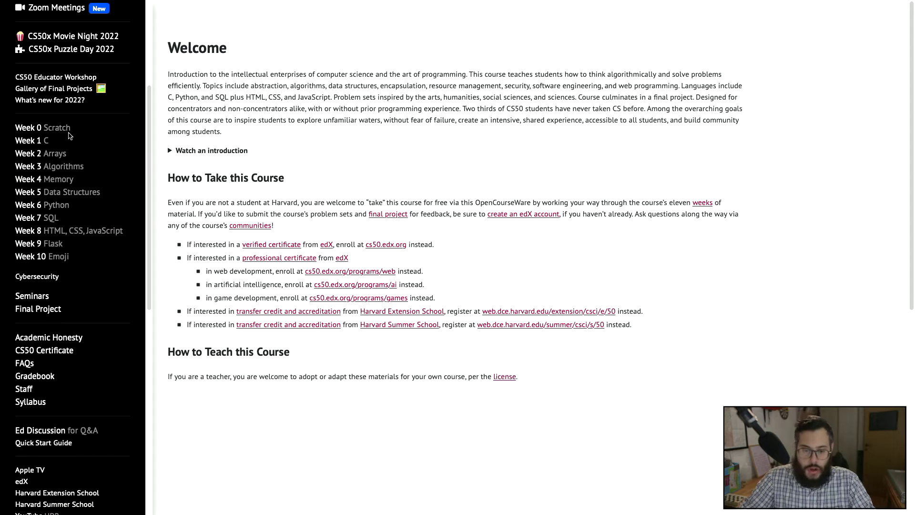
pyautogui.moveTo(72, 255); pyautogui.dragTo(7, 129)
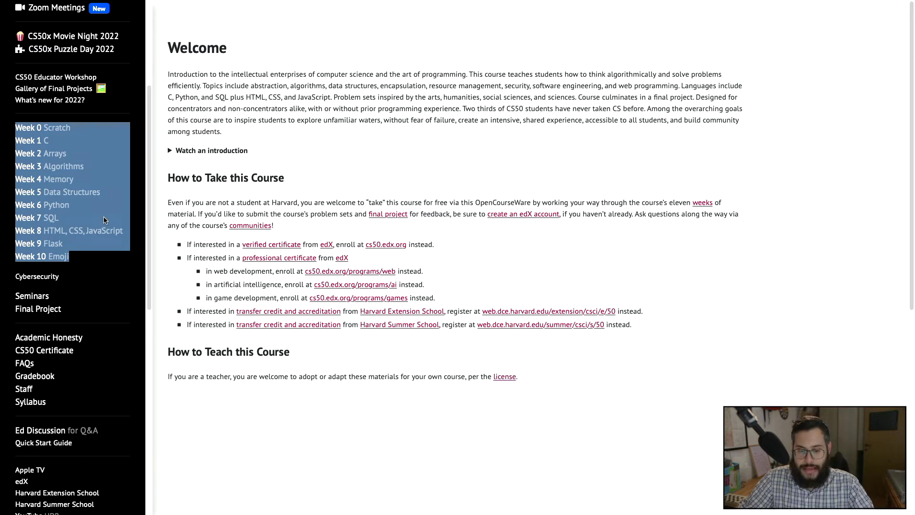
pyautogui.press('super+Tab')
# Step: Paste the Harvard Skills row, C through OAuth, below the Harvard entry
pyautogui.click(353, 260)
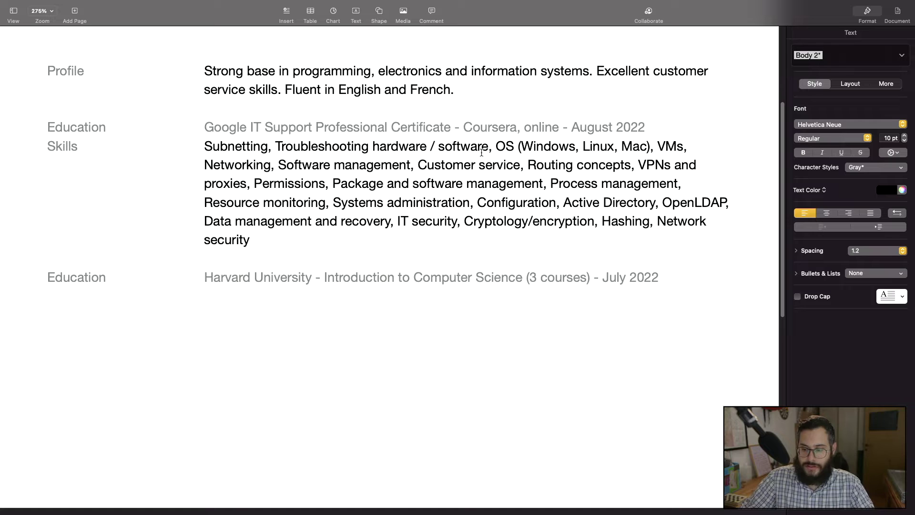
pyautogui.write('Skills\tC, Algorithms/Data Structures, Python, SQL, HTML, CSS, Bootstrap, JavaScript, Flask, Jinja, Git, Django, React, Testing CI/CD, Google Cloud API, REST, OAuth')
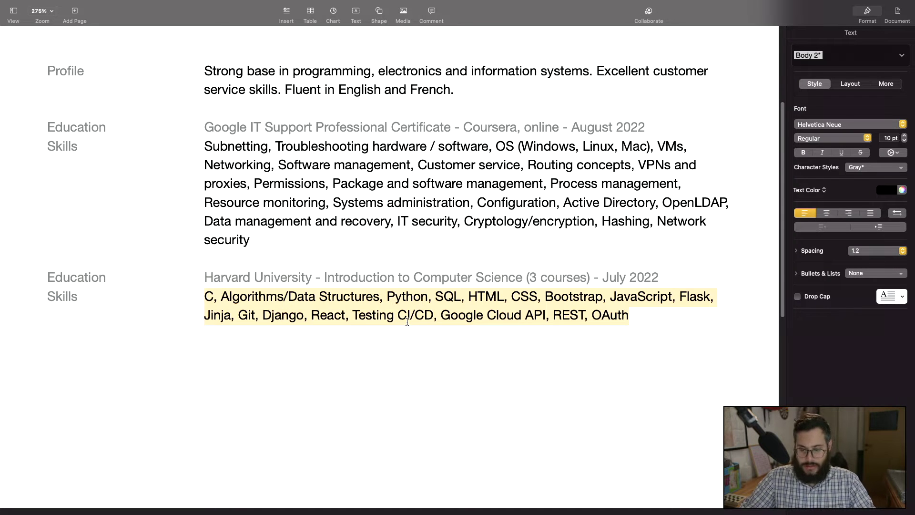
pyautogui.click(483, 315)
pyautogui.moveTo(553, 316); pyautogui.dragTo(634, 314)
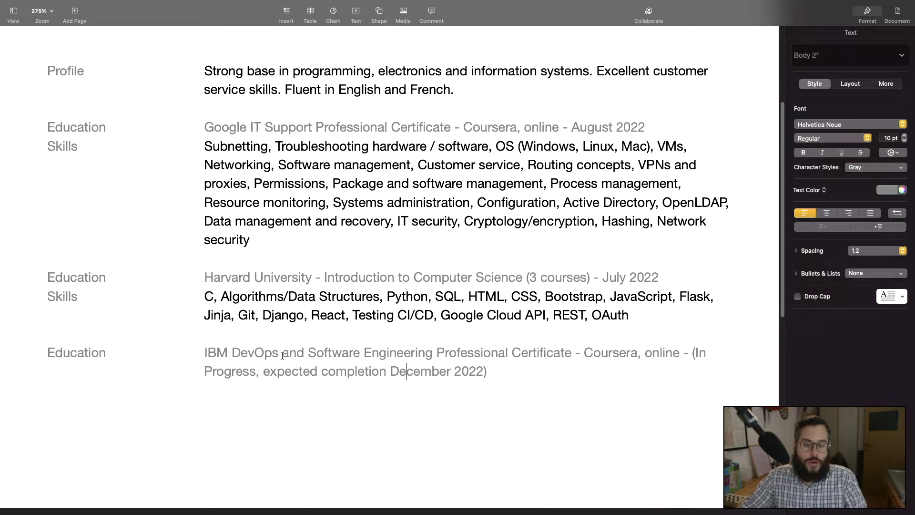
# Step: Paste the IBM Skills line (DevOps, Agile, Scrum, CI/CD, Cloud Native) and select Scrum
pyautogui.write('Skills\tDevOps, Agile, Scrum, CI/CD and Cloud Native')
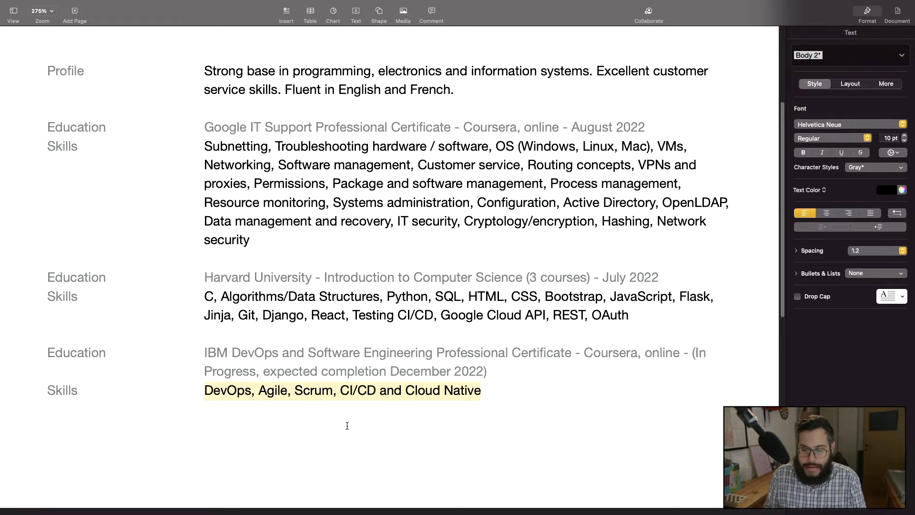
pyautogui.click(303, 391)
pyautogui.doubleClick(304, 391)
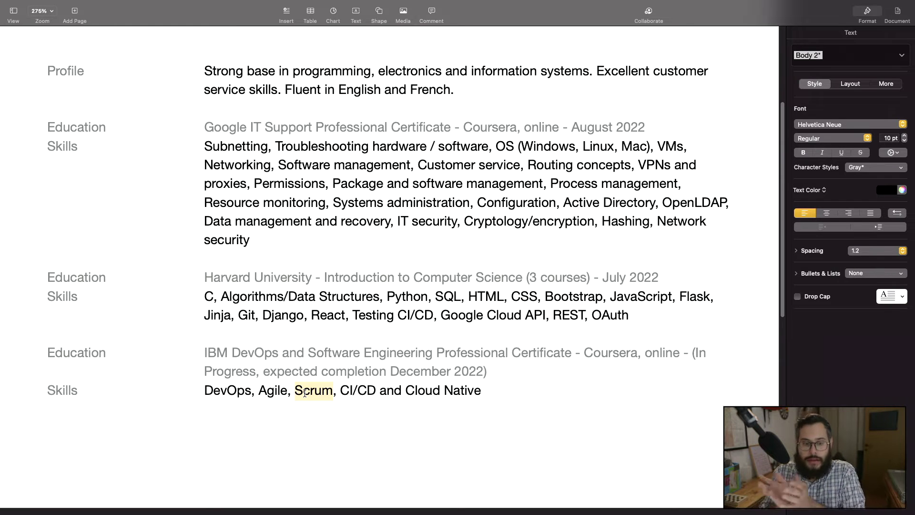
# Step: Add the University of State B.Sc. Biology 2011 entry and its Biomedical research, Bioinformatics skills line
pyautogui.press('super+z')
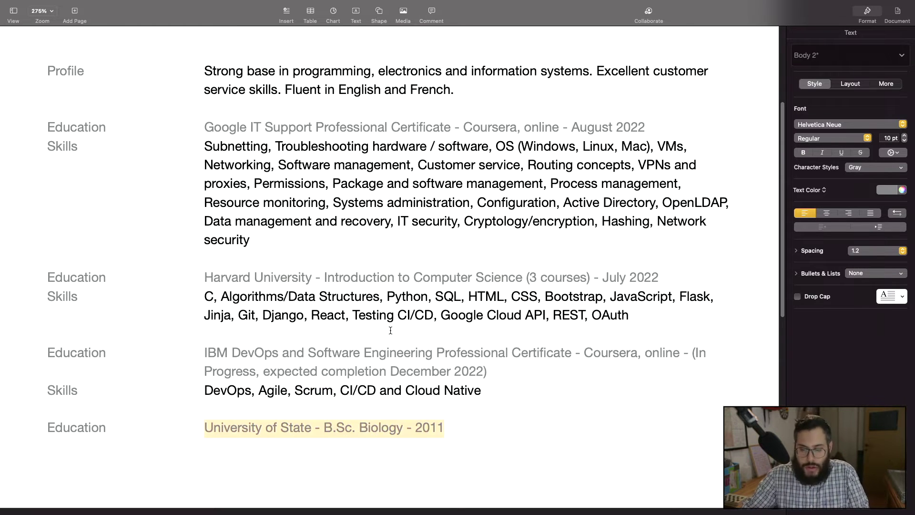
pyautogui.scroll(-5, 456, 353)
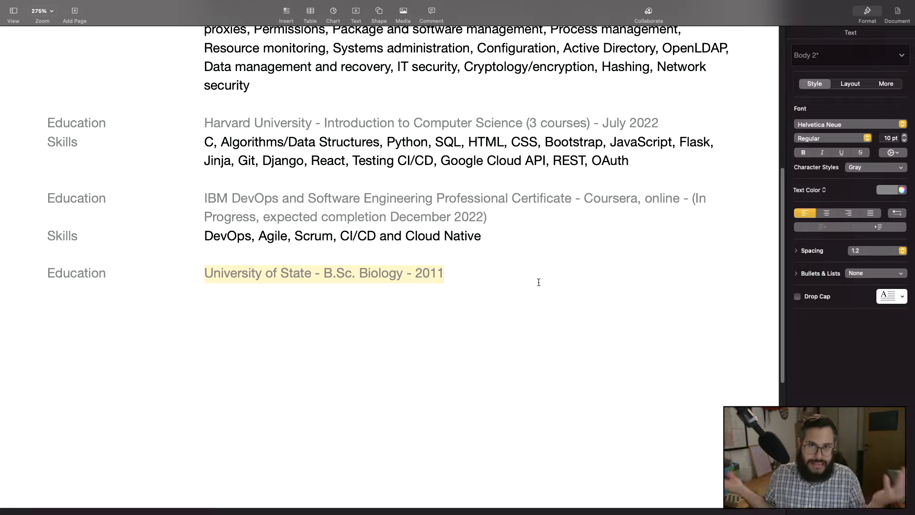
pyautogui.write('Skills\tBiomedical research, Bioinformatics, Cellular imaging, Grant writing')
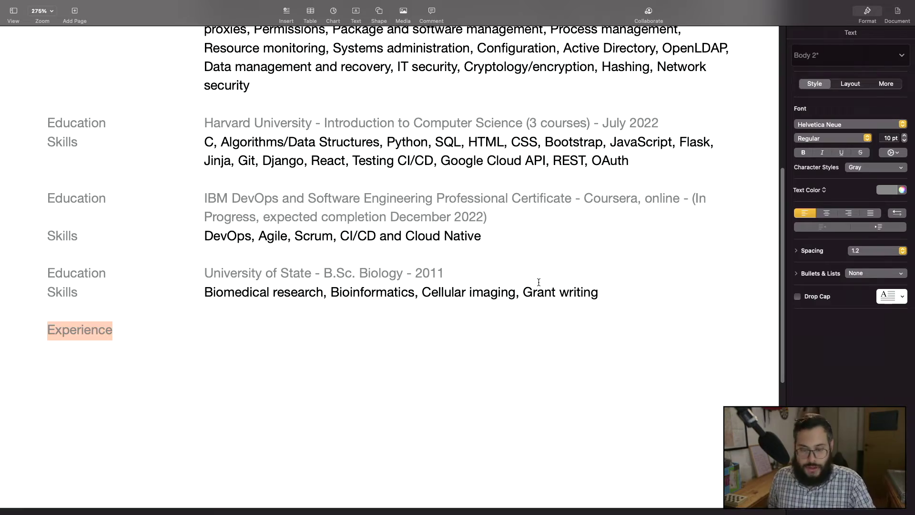
# Step: Place the 'Homelab; City, State – 2022-Present' header beside the Experience heading
pyautogui.scroll(1, 538, 282)
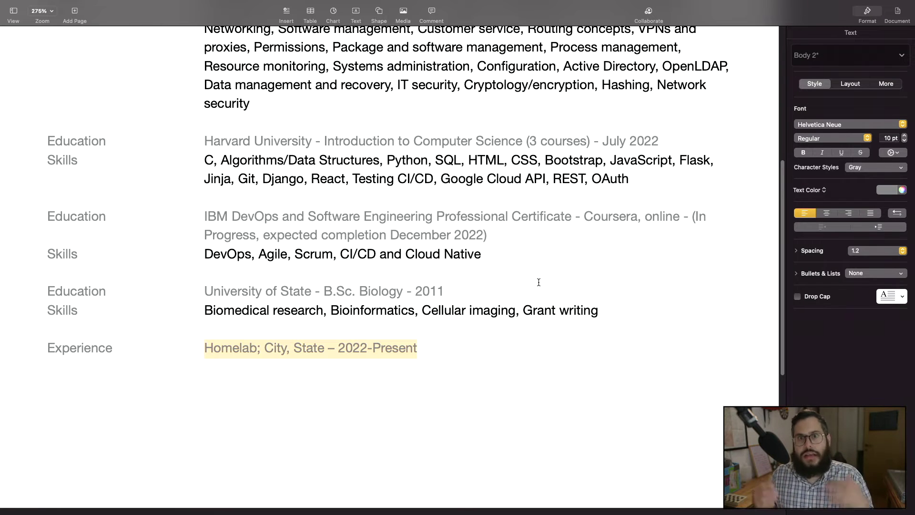
# Step: Paste the Homelab description (Flask on Dell r720, TrueNAS NAS, 2 WordPress sites) and select 'Homelab'
pyautogui.write('Deployed a custom Flask application using a Dell r720 server running Docker on VMware, secured using a FortiGate 60E. Setup a collaborative video editing NAS using TrueNAS, and an HP J9983A switch. Deployed 2 Wordpress websites using Google Cloud.')
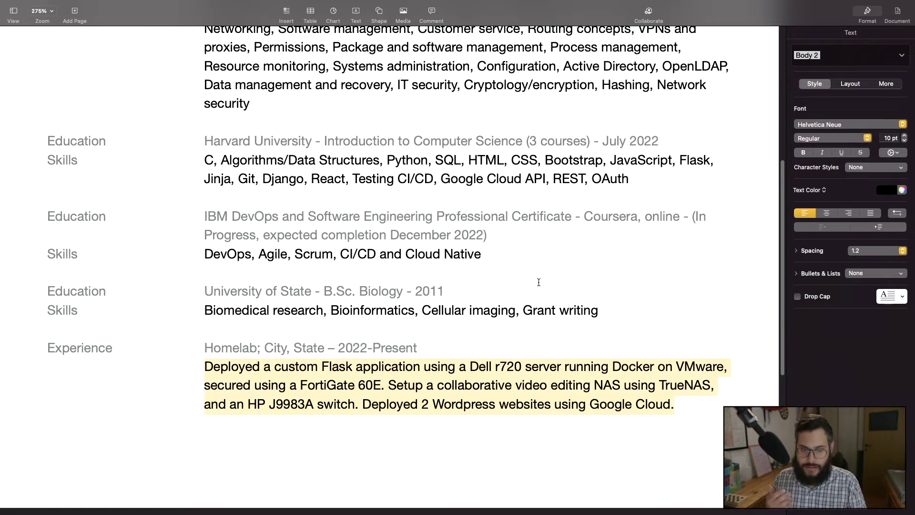
pyautogui.doubleClick(227, 348)
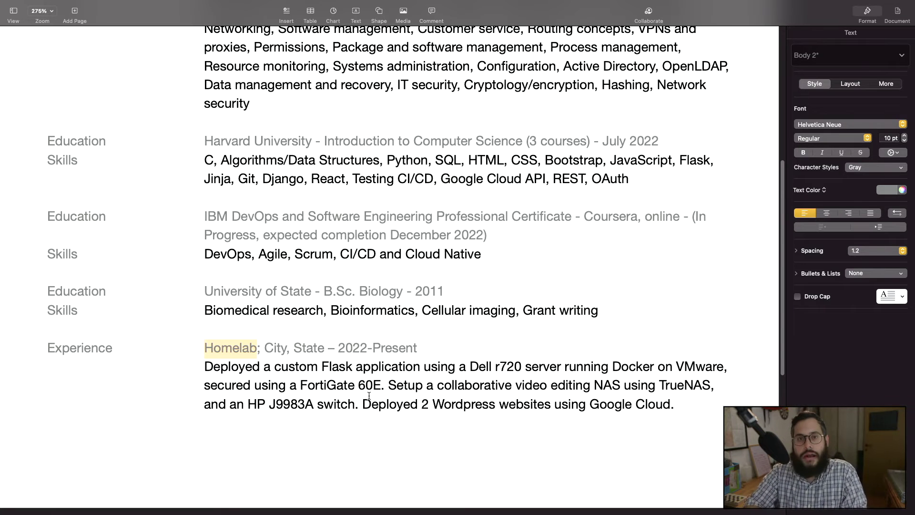
# Step: Paste 'Producer, Vid5Productions; City, State – 2012-Present' below the Homelab description
pyautogui.write('Producer, Vid5Productions; City, State – 2012-Present')
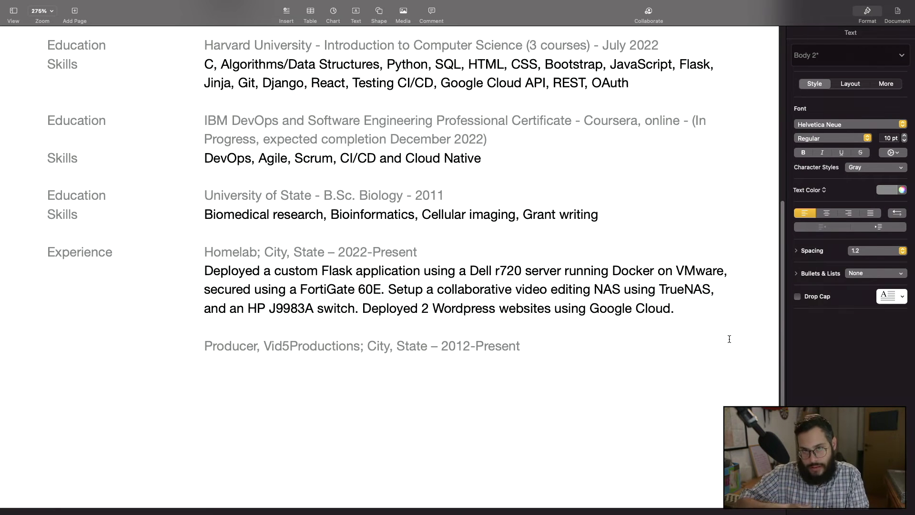
pyautogui.write("Delivered 200+ projects for businesses, nonprofits, media outlets and international brands. Developed long-term client relationships. Produced client's projects while ensuring a smooth customer experience. Led creative teams with tight schedules and resources. Set up efficient project workflows to keep track of requirements and performance. Solved creative and technical problems daily.")
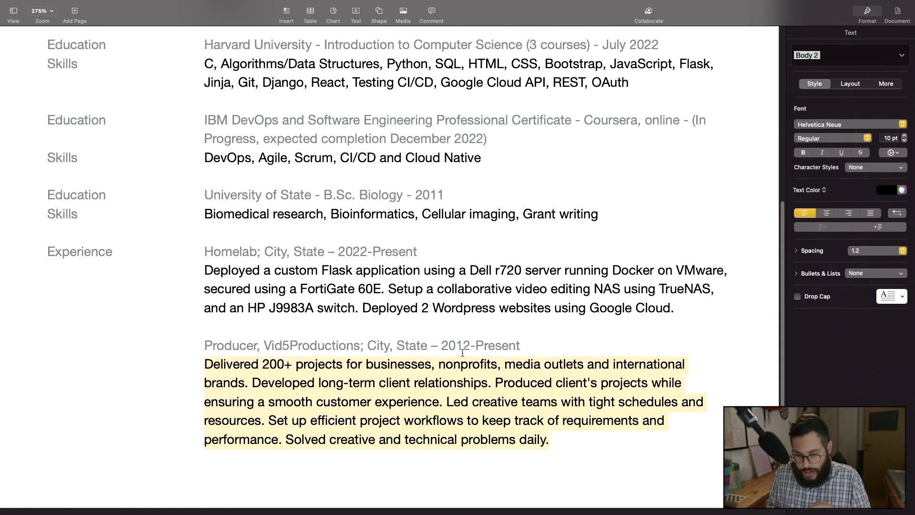
pyautogui.scroll(-2, 547, 374)
pyautogui.click(277, 330)
pyautogui.moveTo(262, 331); pyautogui.dragTo(437, 332)
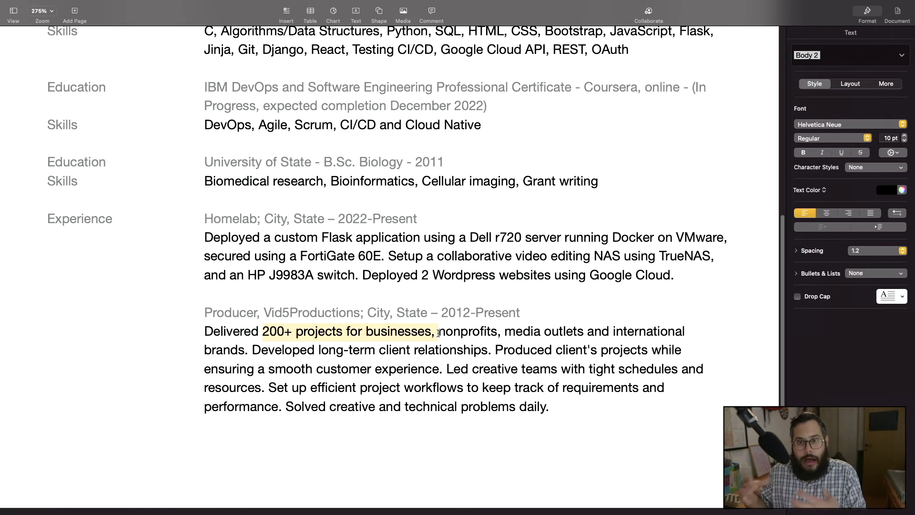
pyautogui.moveTo(267, 387); pyautogui.dragTo(572, 426)
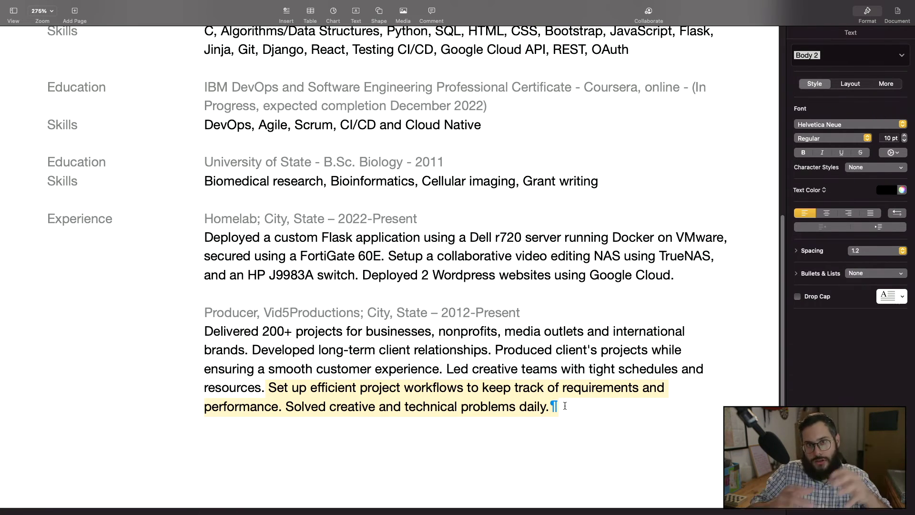
# Step: Paste the Video Creator / Video Tech, KTVH1 (2012-2015) heading and description under Producer
pyautogui.write('Video Creator / Video Tech, KTVH1; City, State – 2012-2015 Filmed and edited multiple shows (8 seasons). Collaborated with the technical team to help set up and solve problems with media workflows and computer hardware.')
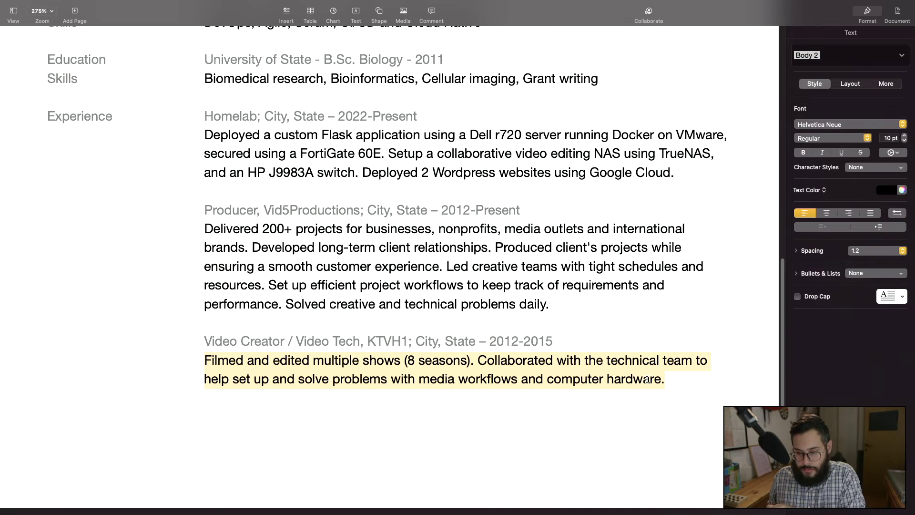
pyautogui.scroll(-2, 646, 379)
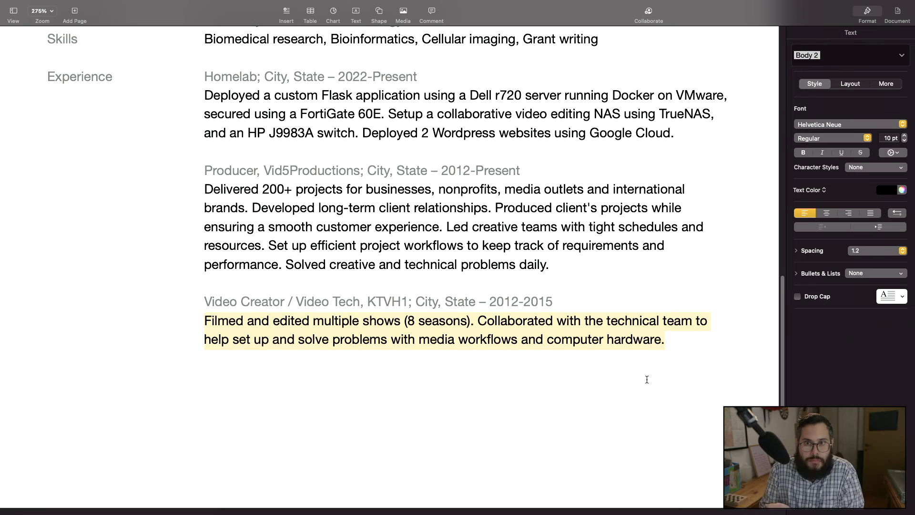
# Step: Paste the Student Researcher, State Medical Center (2011) entry and select its $5M research grant link
pyautogui.write('Student Researcher, State Medical Center; City, CO – 2011 Designed and ran in-vitro and in-vivo experiments. Wrote scientific research papers and reports. Prepared and delivered funding proposal presentations. Provided essential data to obtain a $5M research grant. TA for multiple Biology courses.')
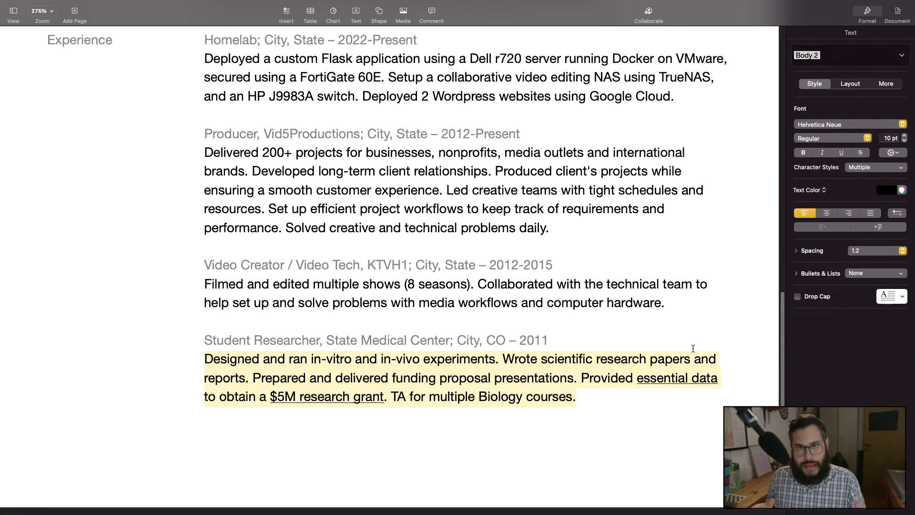
pyautogui.scroll(1, 540, 299)
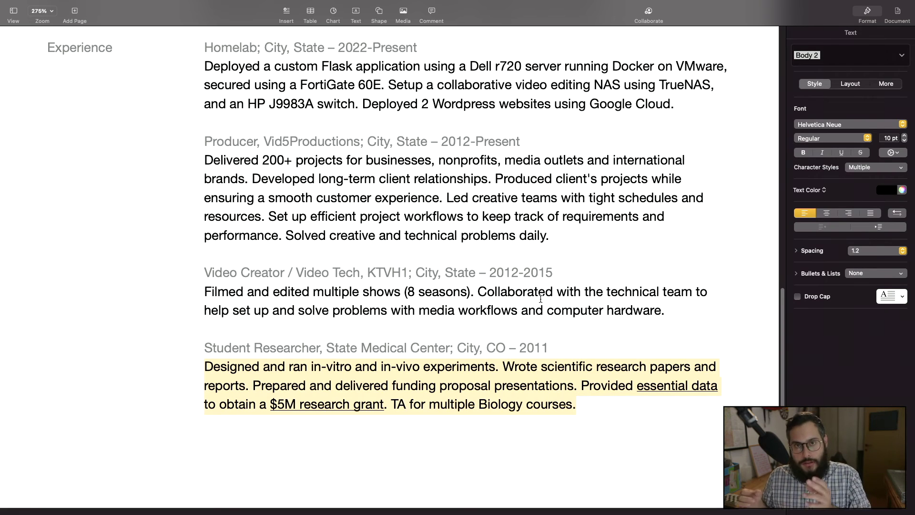
pyautogui.click(367, 409)
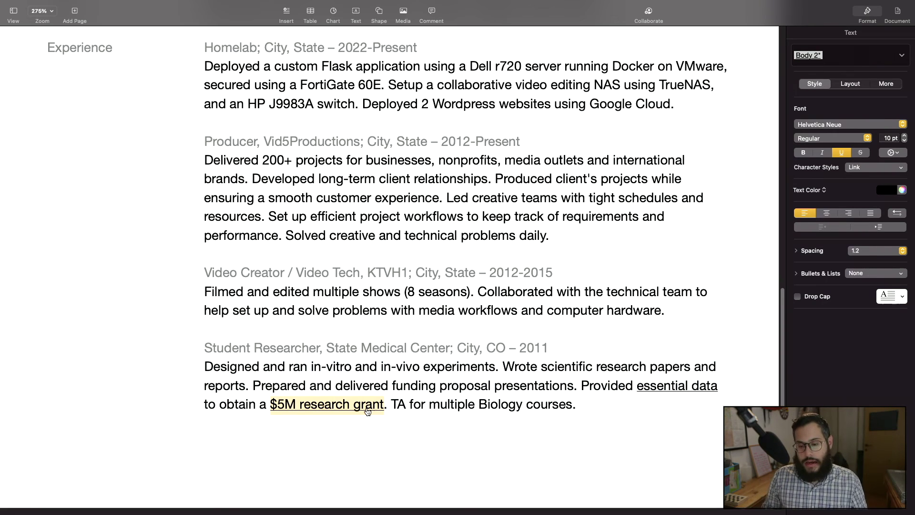